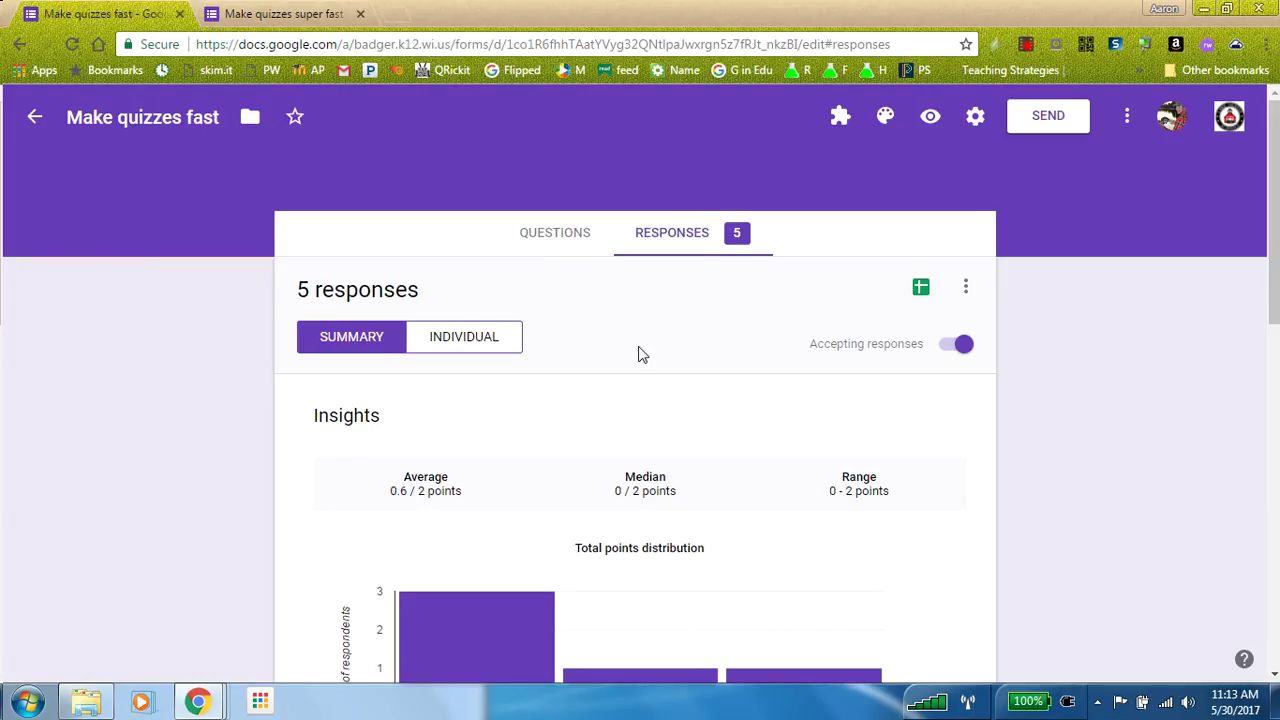
scroll(757, 440, down, 6)
scroll(761, 452, up, 6)
click(966, 290)
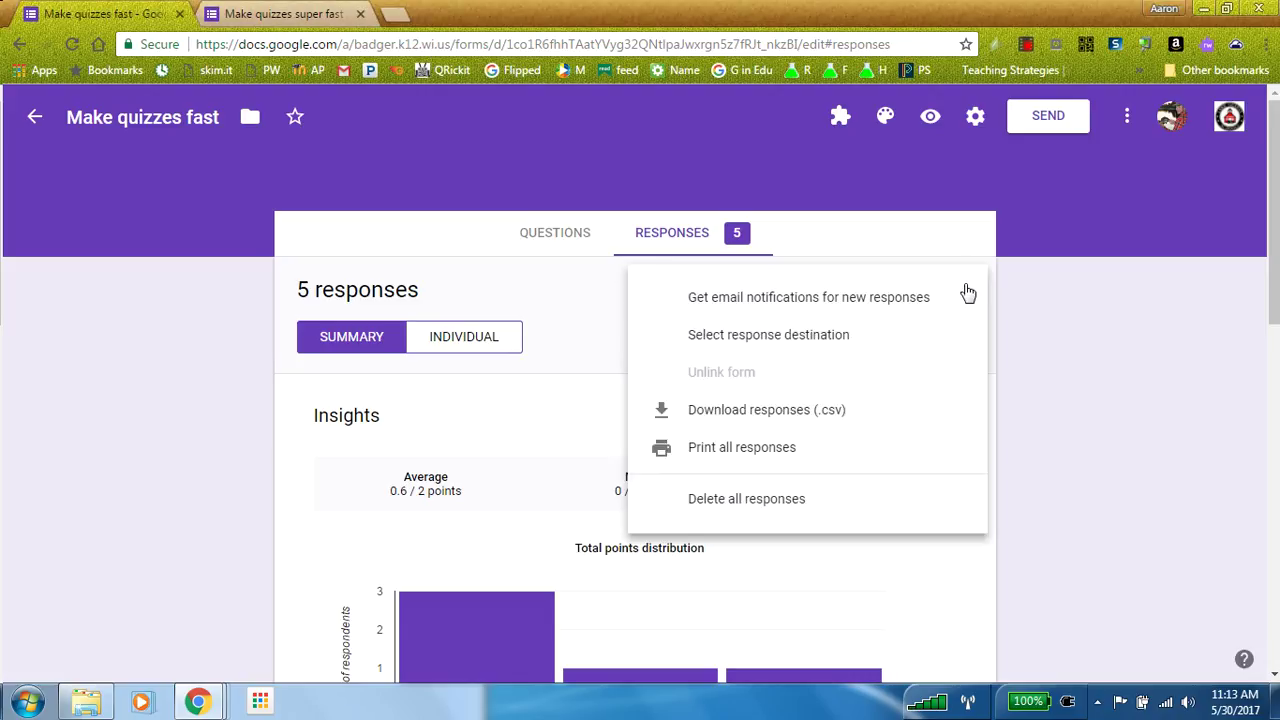
click(588, 300)
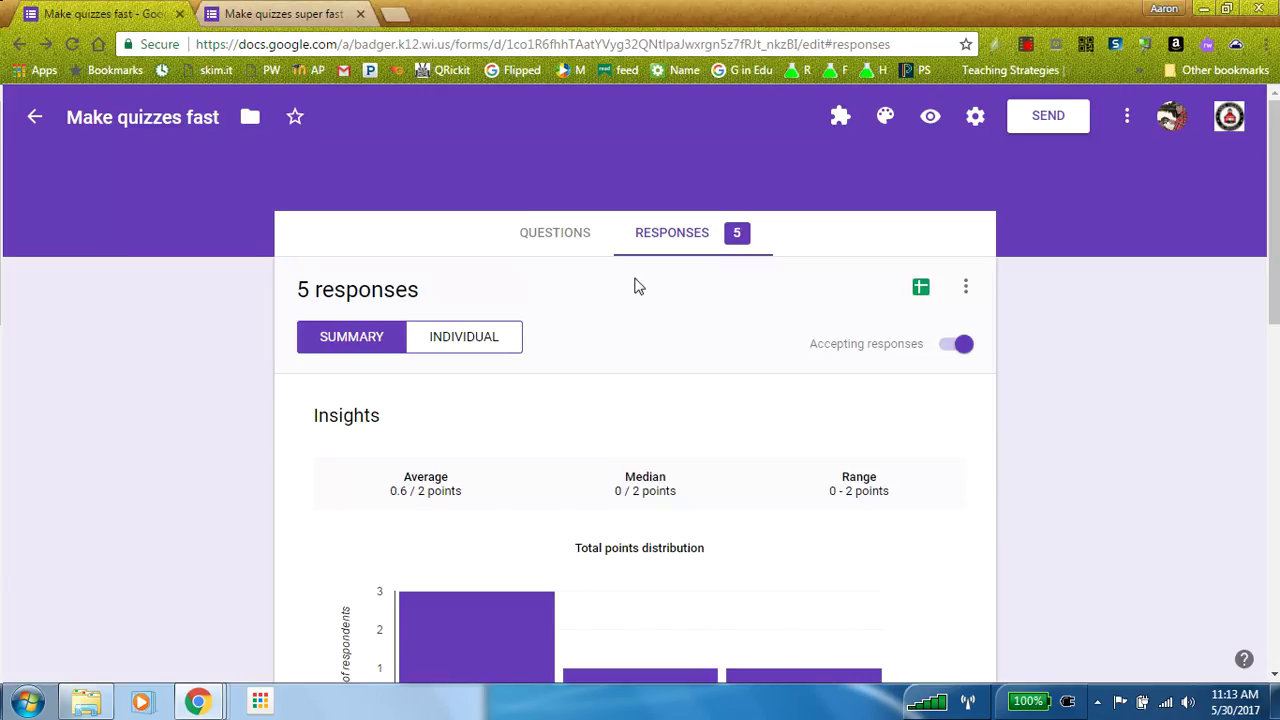
Step: Create a new response spreadsheet named "Fast Quizzes" for the "Make quizzes fast" form
click(920, 290)
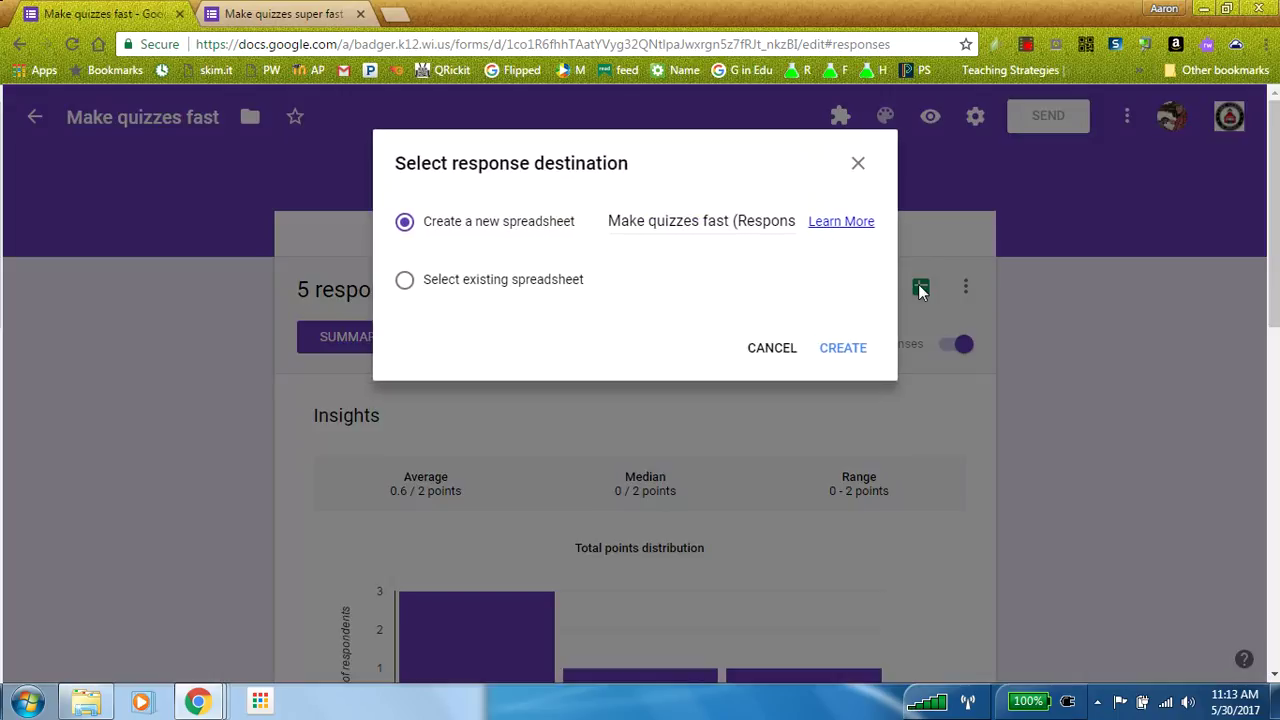
triple_click(701, 217)
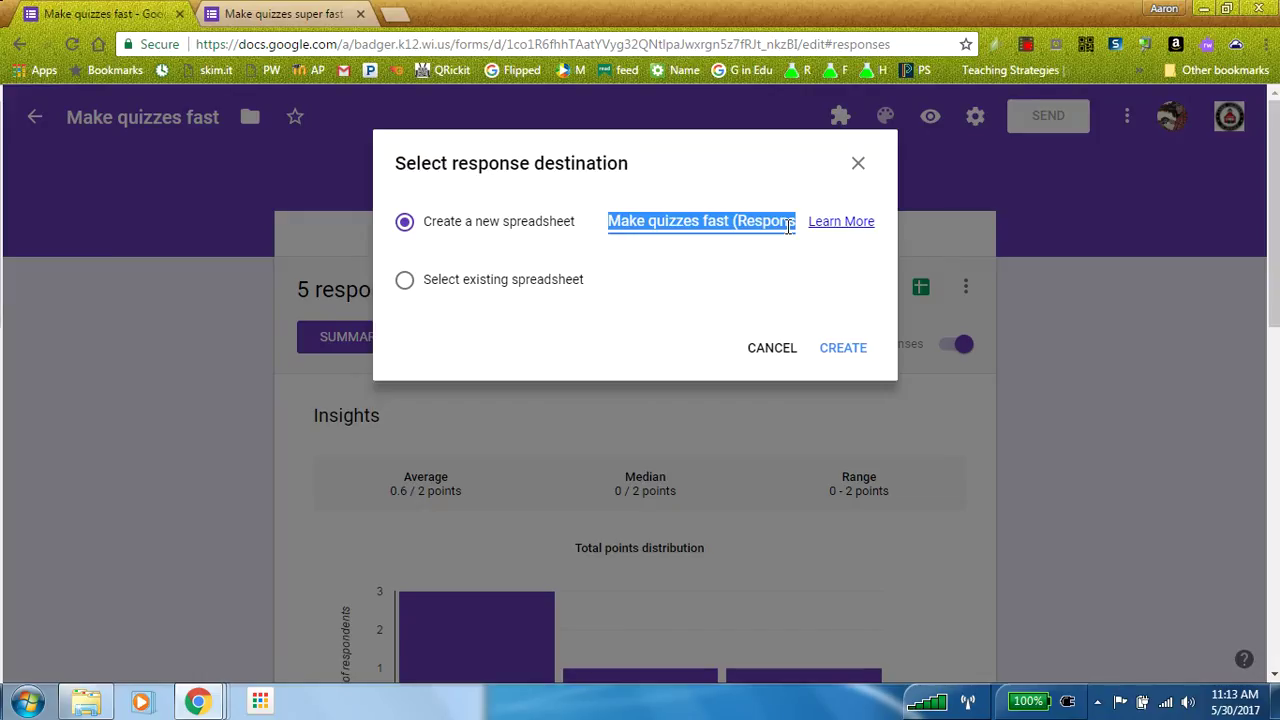
text(Fast Quizzes)
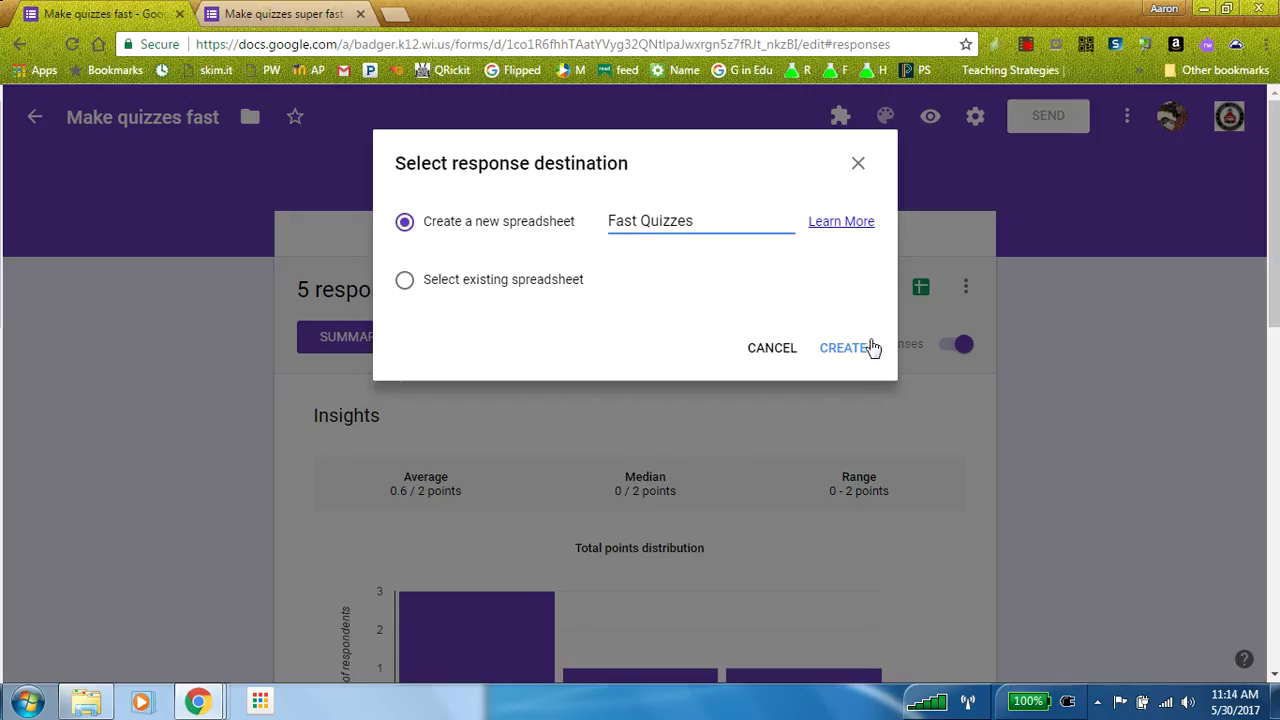
click(840, 348)
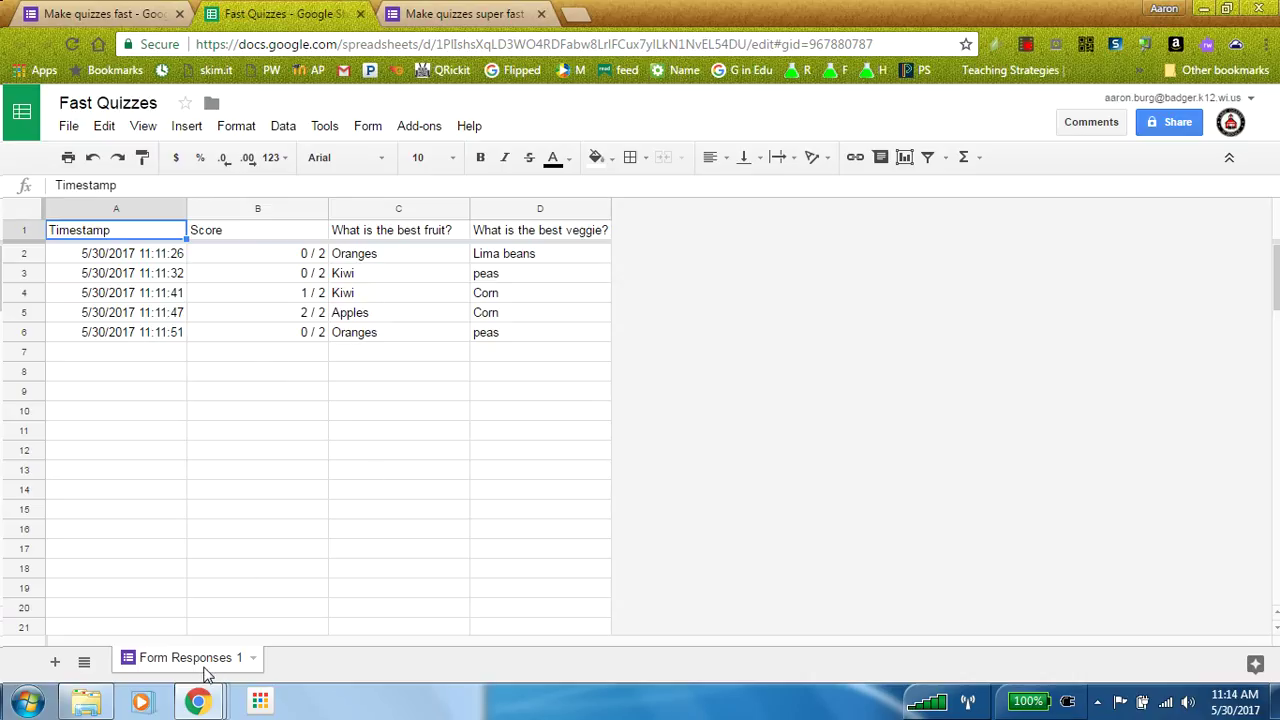
Step: Rename the form response sheet as "Quizzes Fast"
click(253, 658)
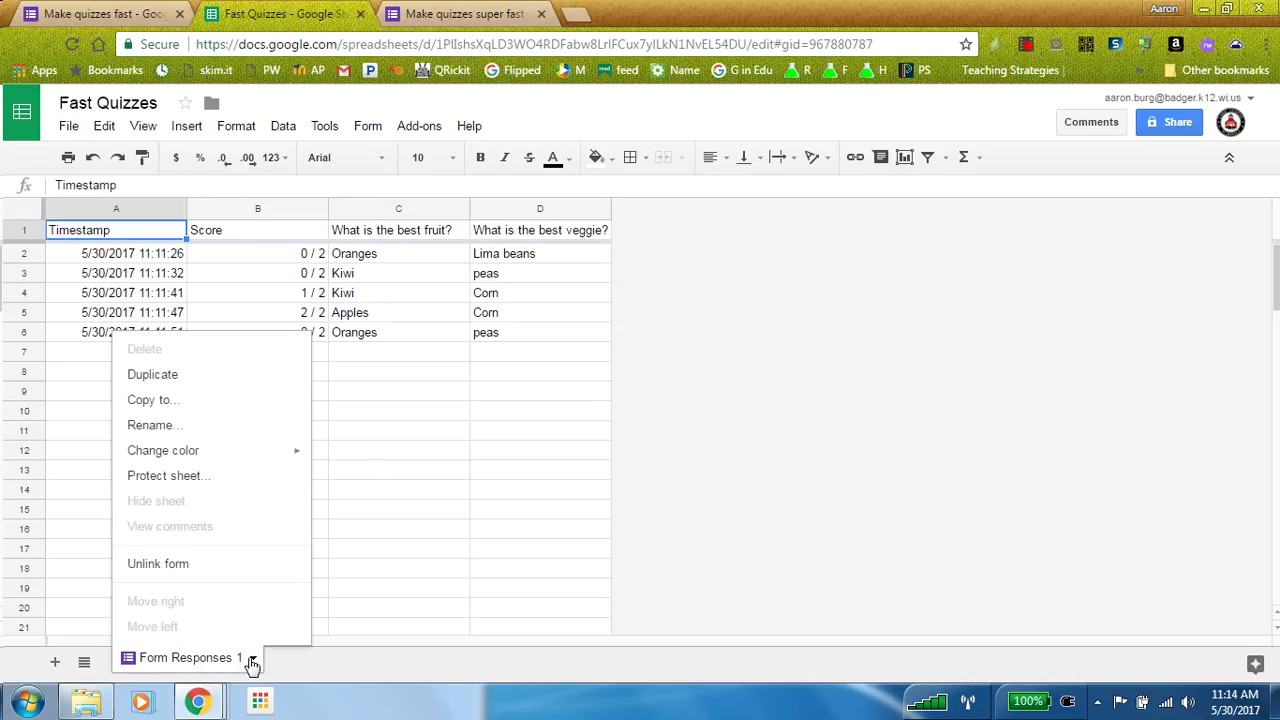
click(190, 425)
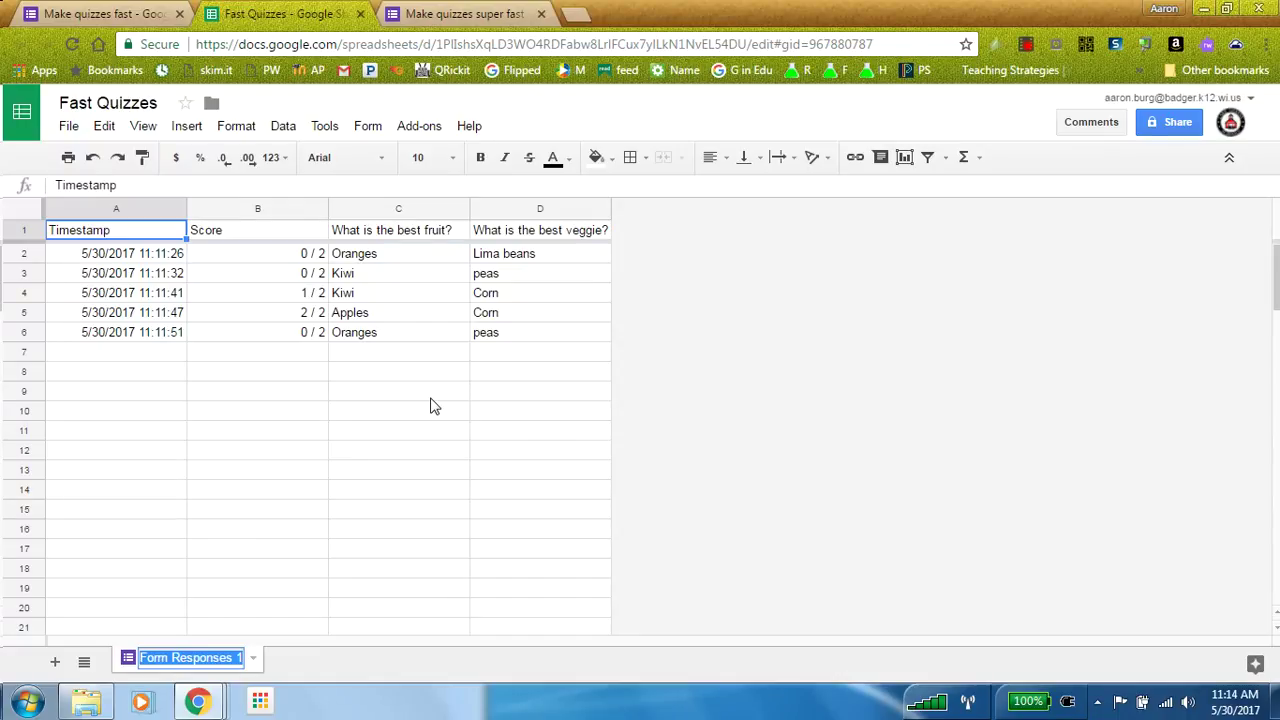
text(Quzz)
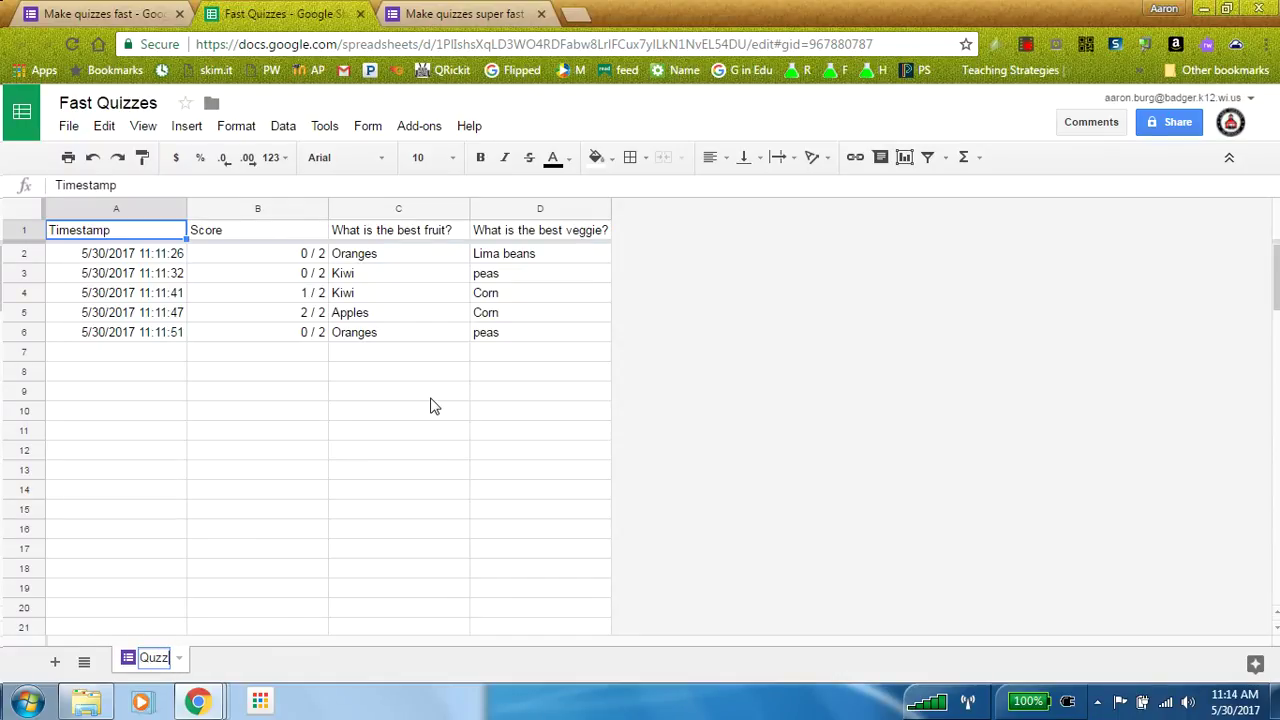
key(BackSpace)
key(BackSpace)
text(izzes Fast)
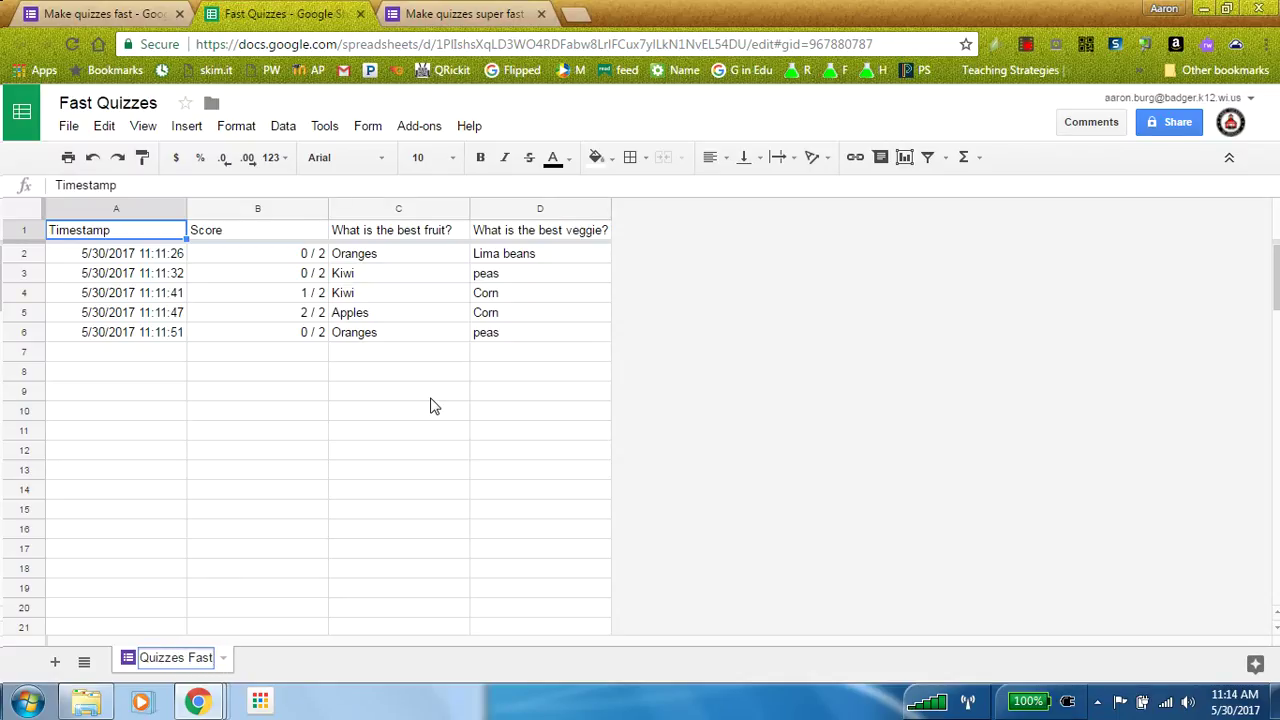
click(431, 398)
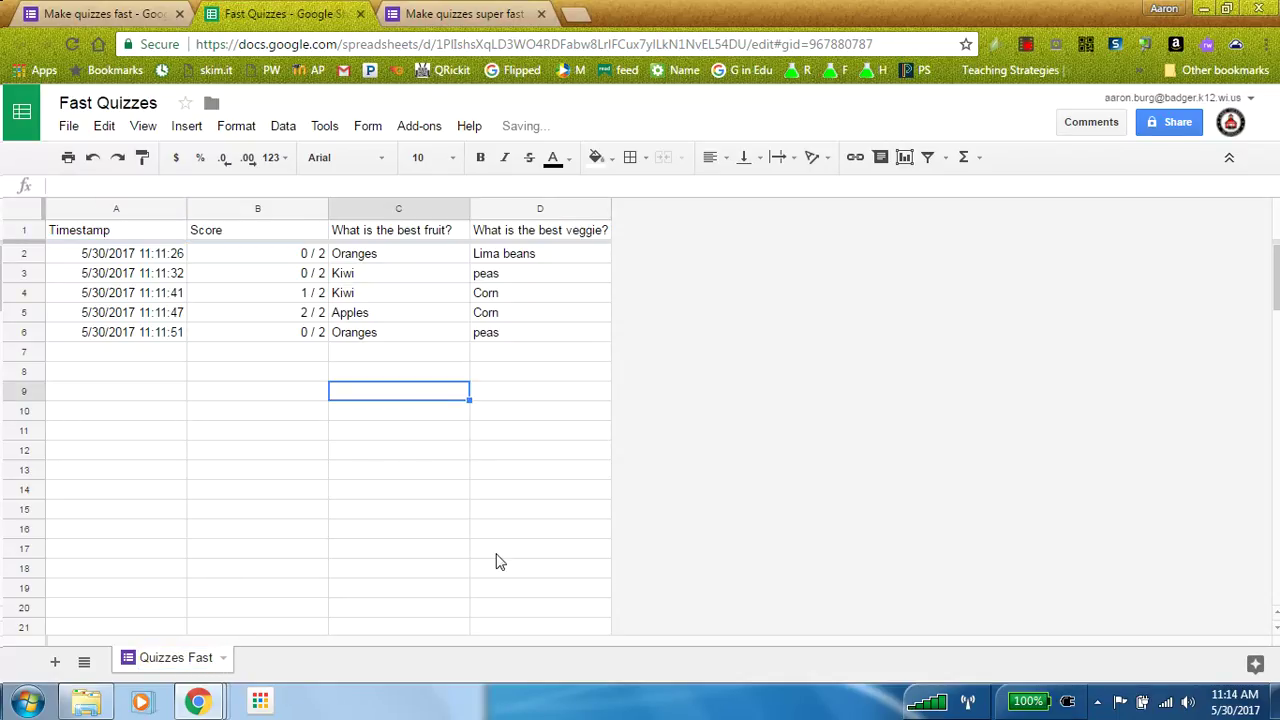
Step: Link the "Make quizzes super fast" form's responses to the existing Fast Quizzes spreadsheet and close the older open copy of that spreadsheet
click(450, 10)
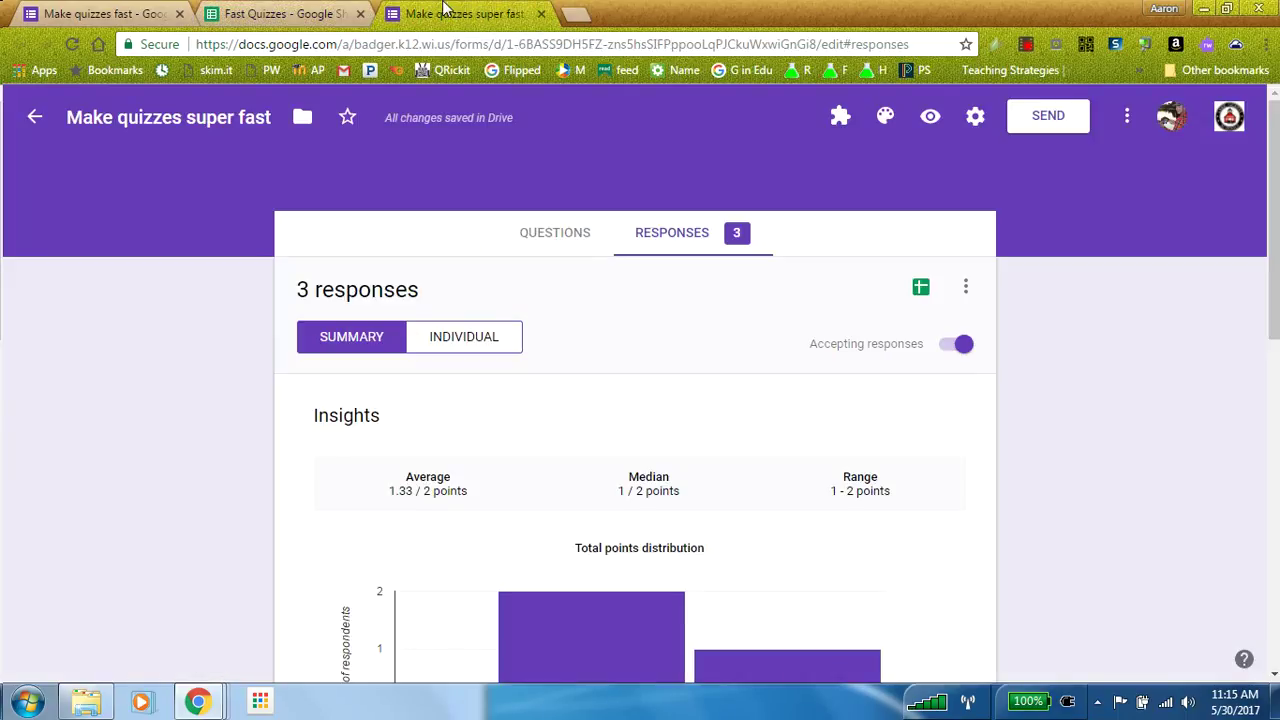
click(921, 289)
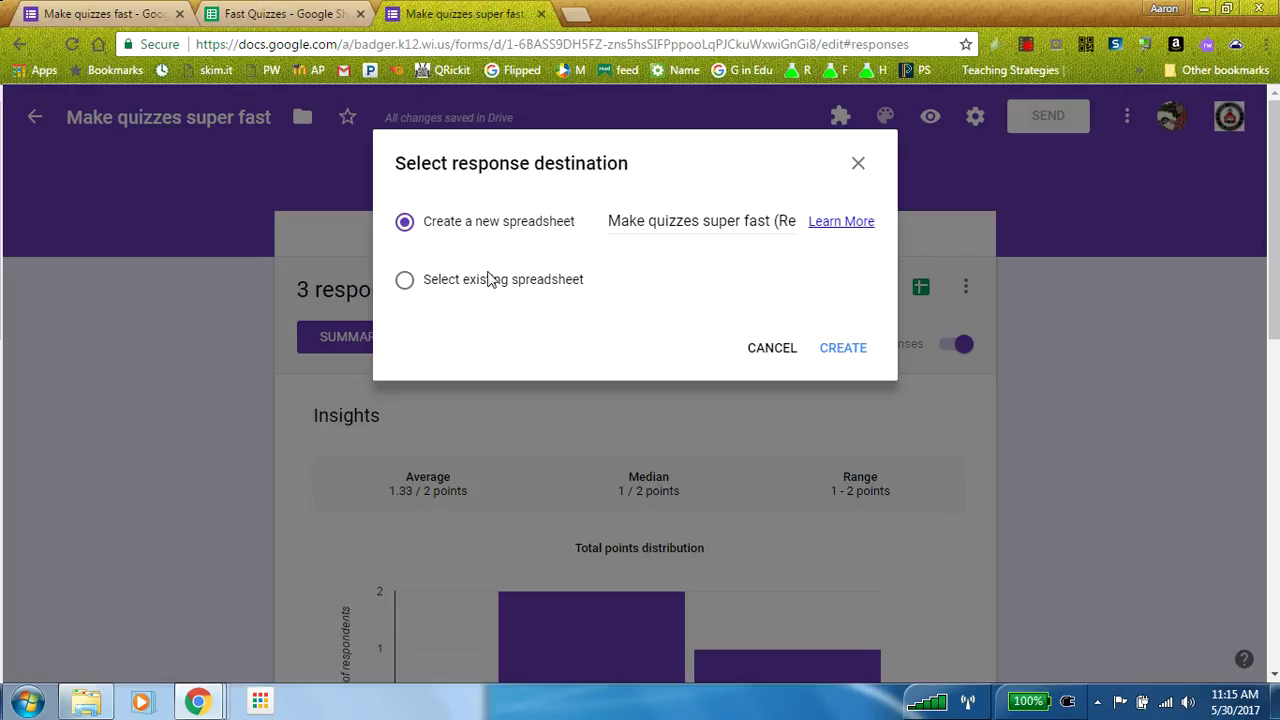
click(405, 280)
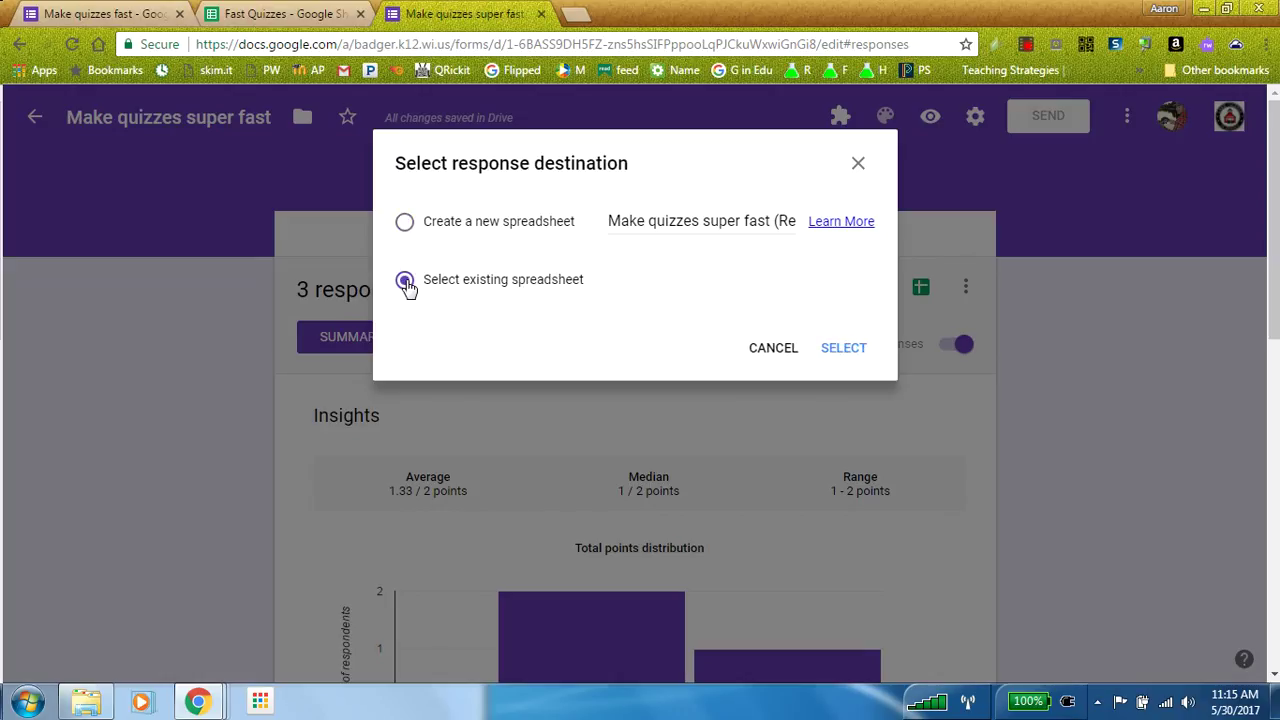
click(843, 350)
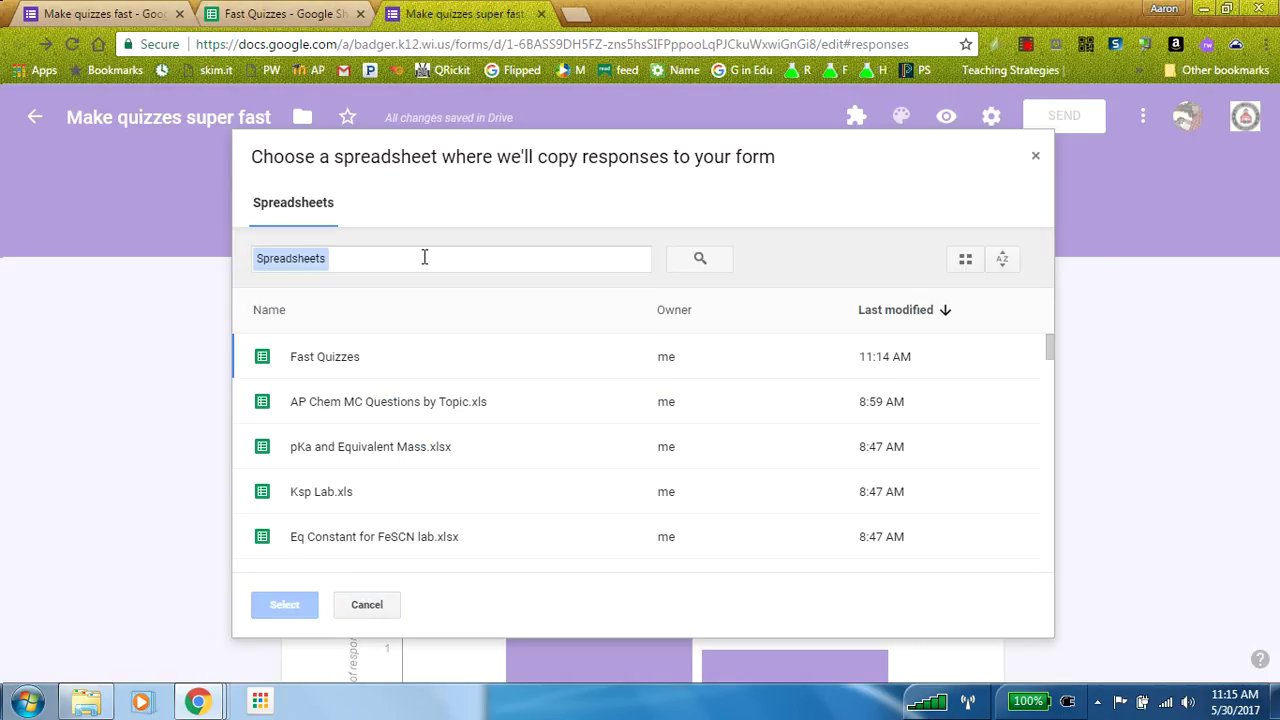
click(325, 363)
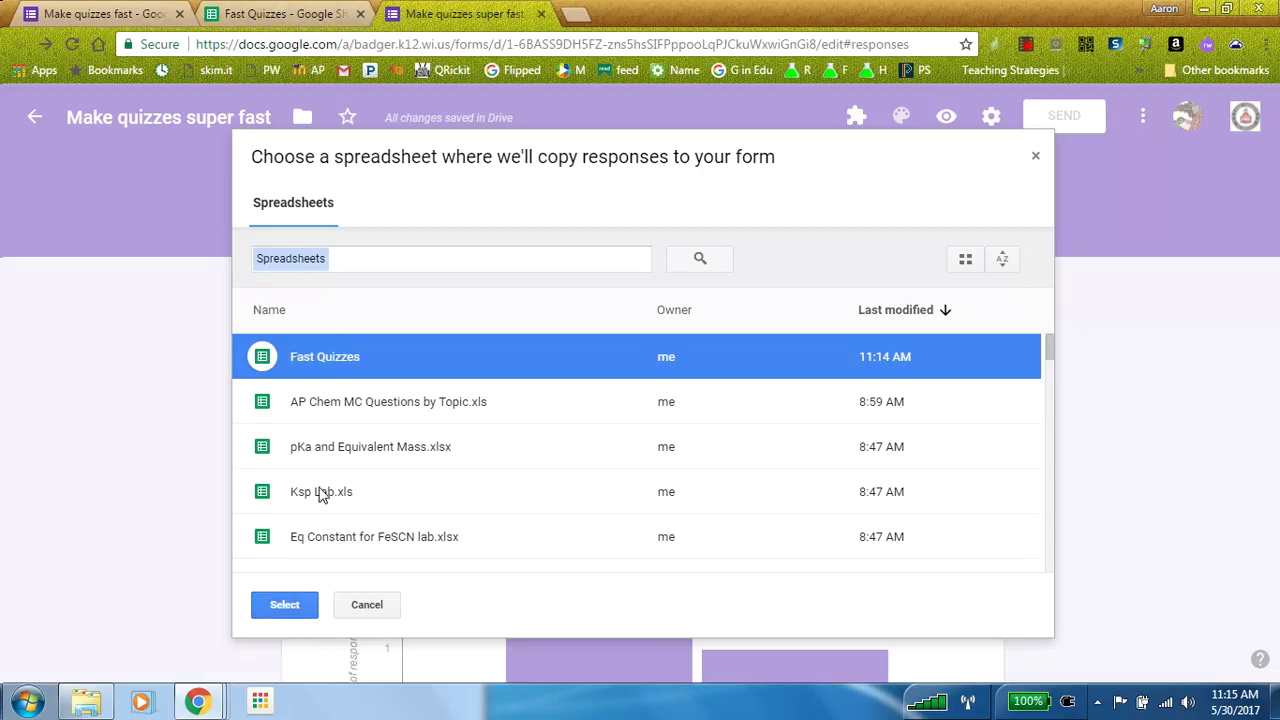
click(274, 610)
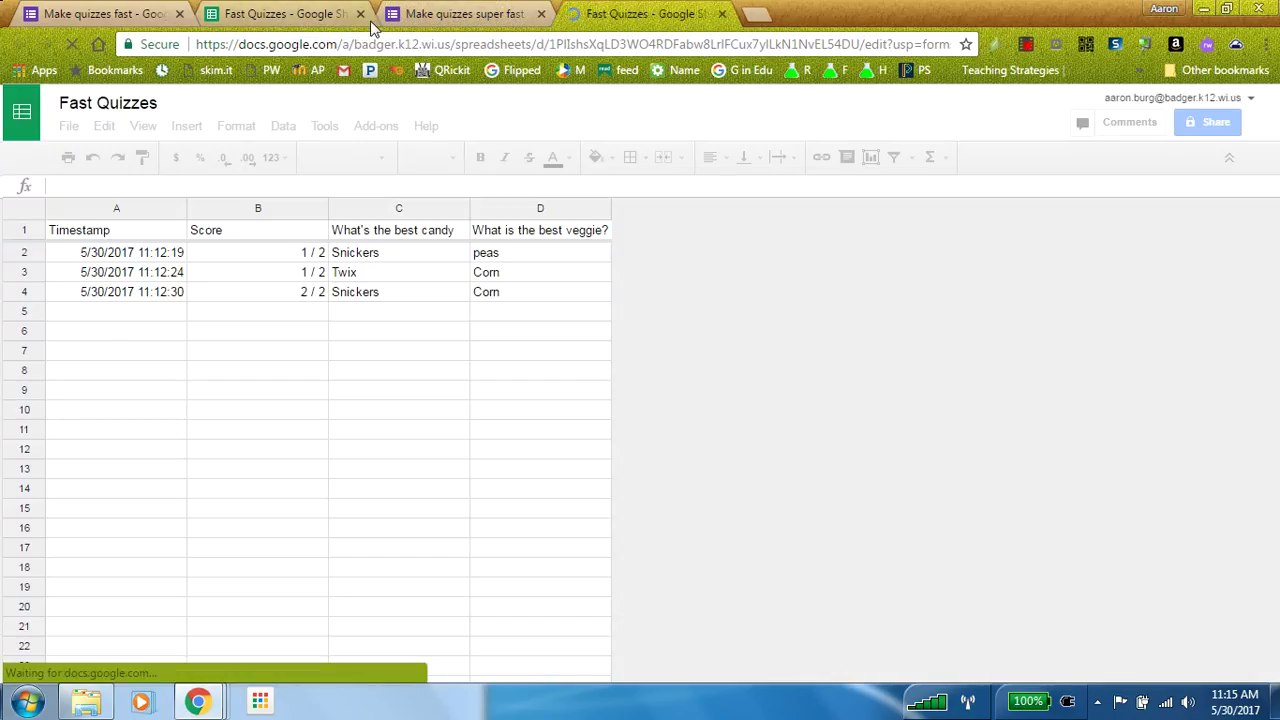
click(361, 14)
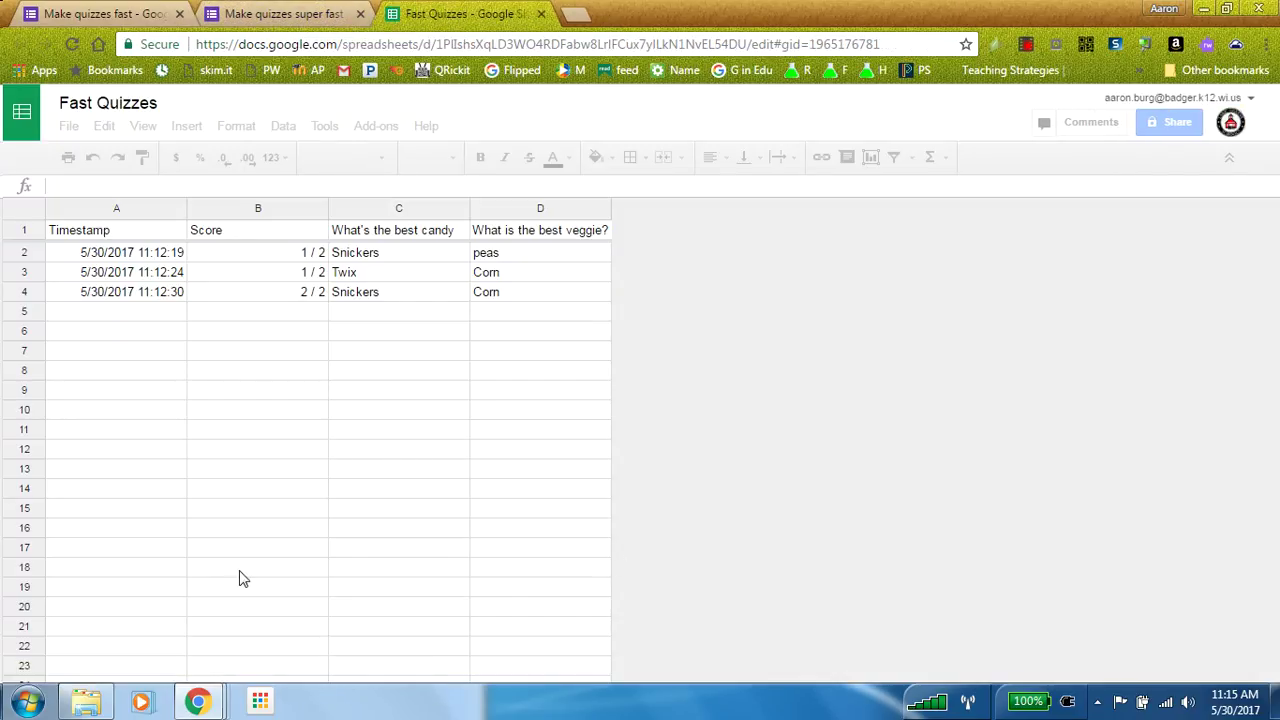
Step: Rename the newly added form response sheet as "Quizzes Super Fast"
click(383, 470)
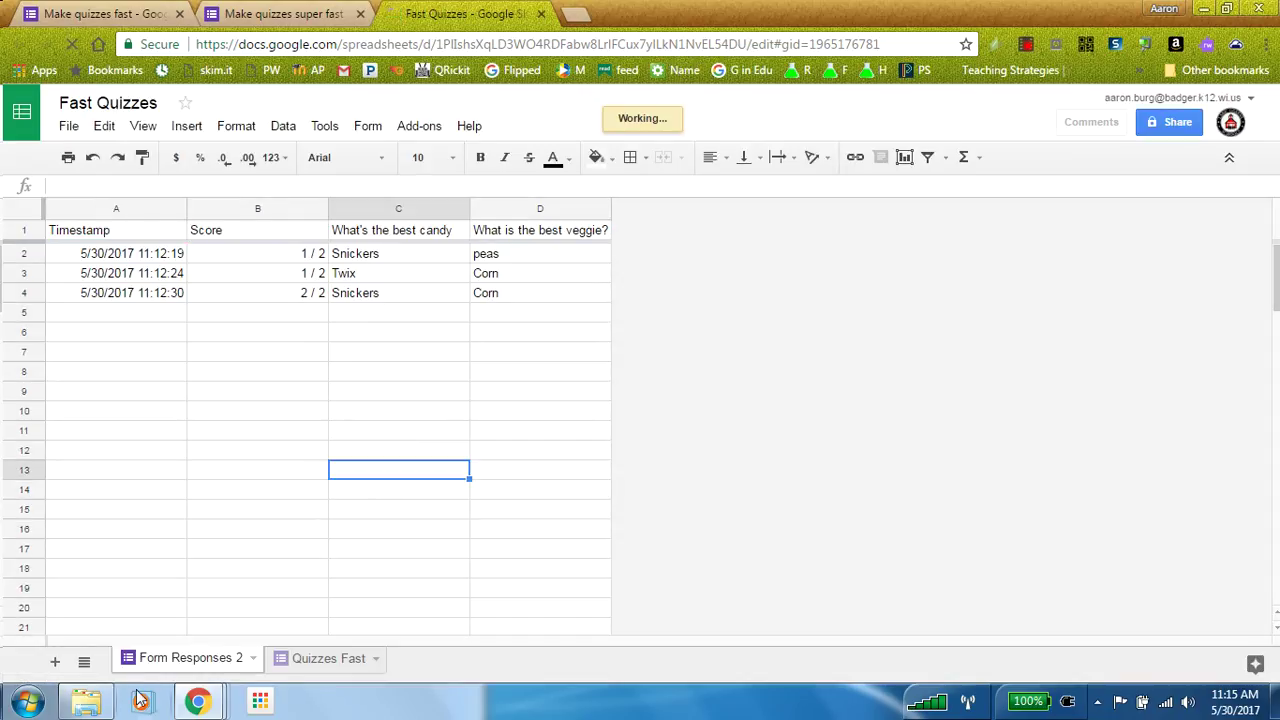
double_click(183, 658)
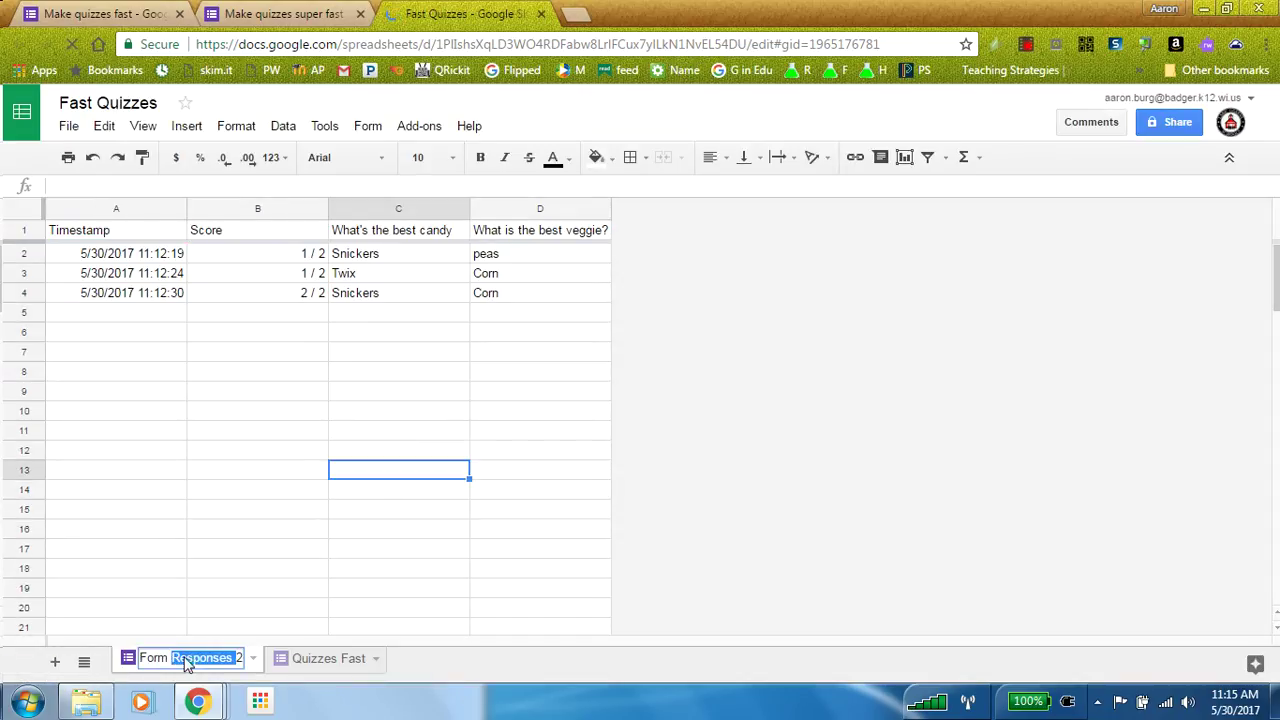
key(BackSpace)
key(BackSpace)
key(BackSpace)
key(BackSpace)
key(BackSpace)
key(BackSpace)
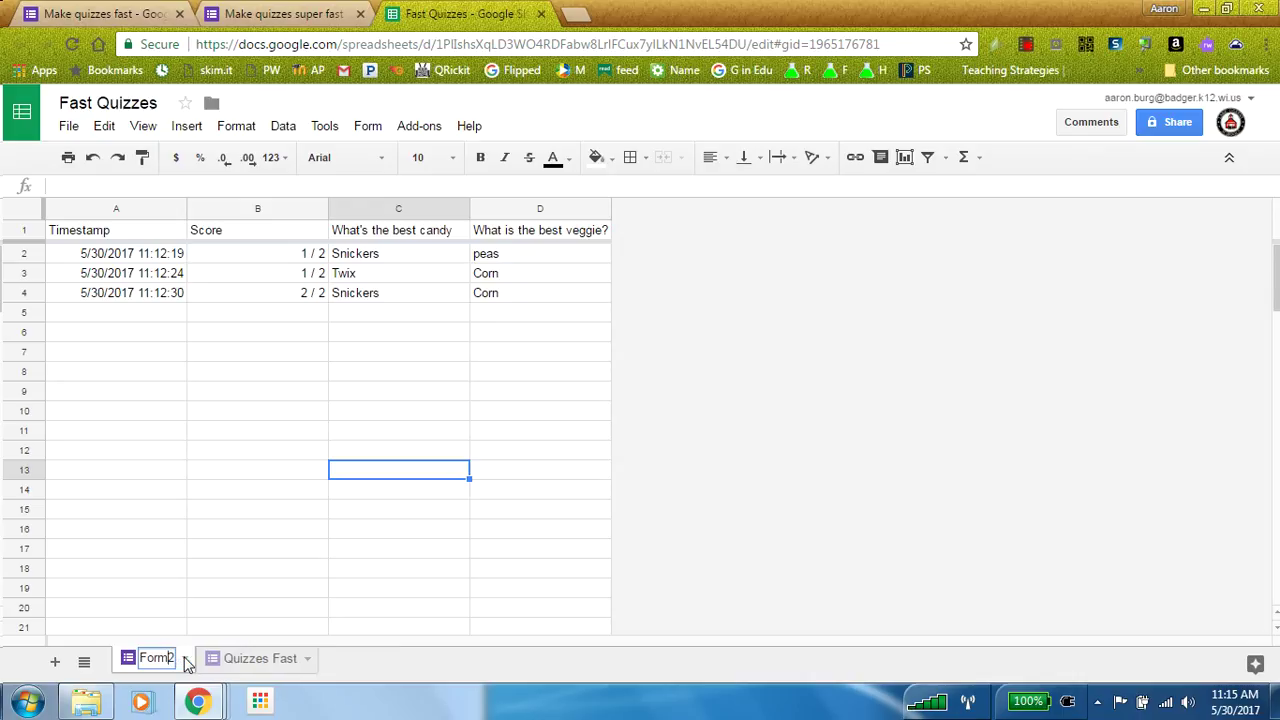
text(Quzze)
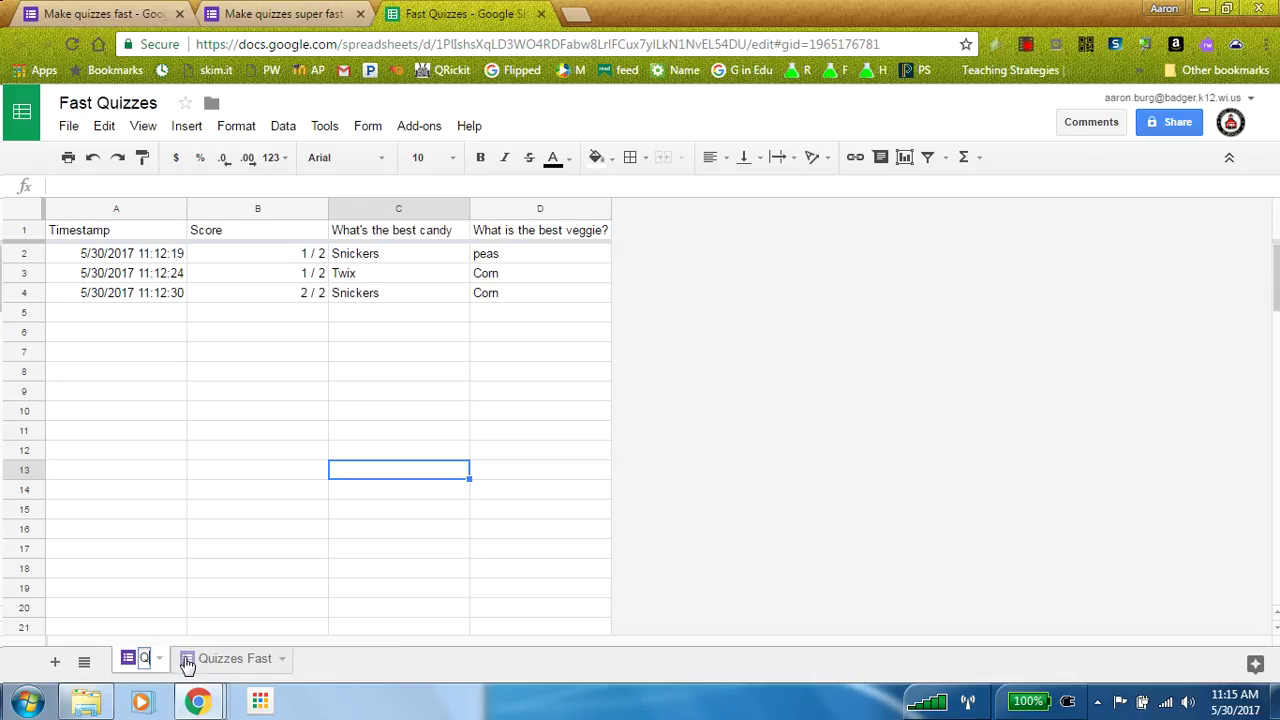
key(BackSpace)
key(BackSpace)
key(BackSpace)
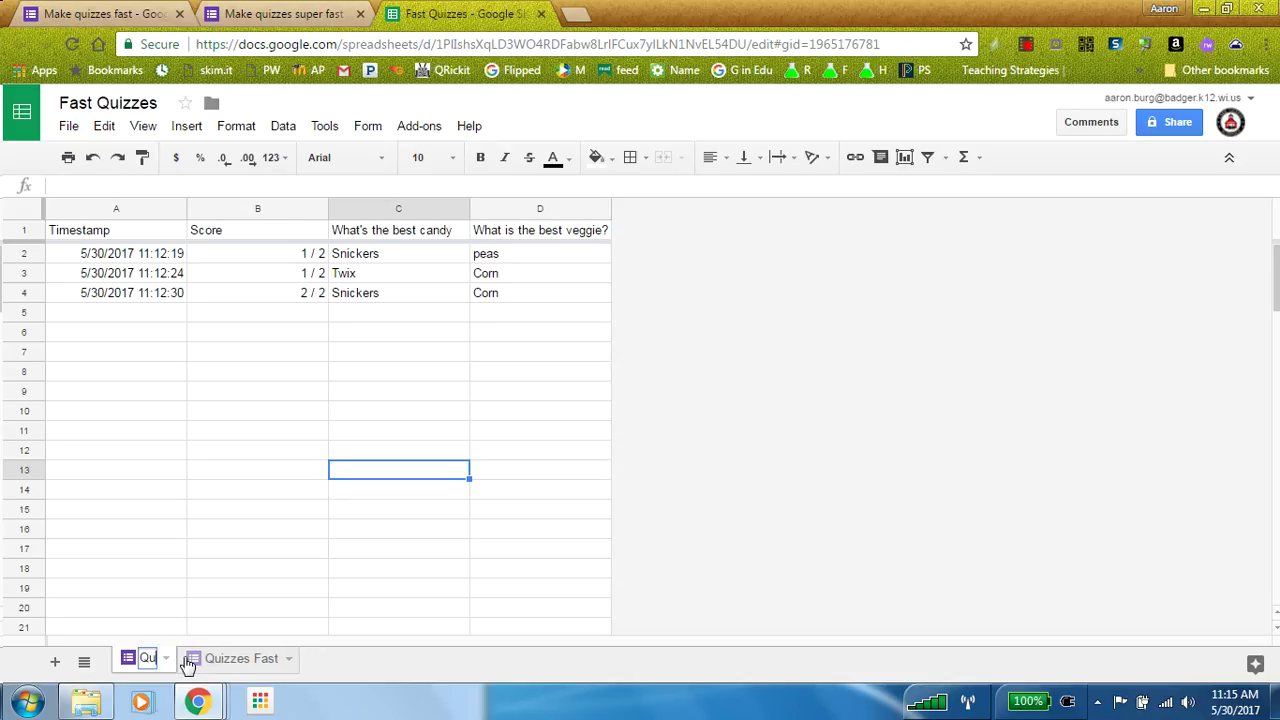
text(izzes Super Fast)
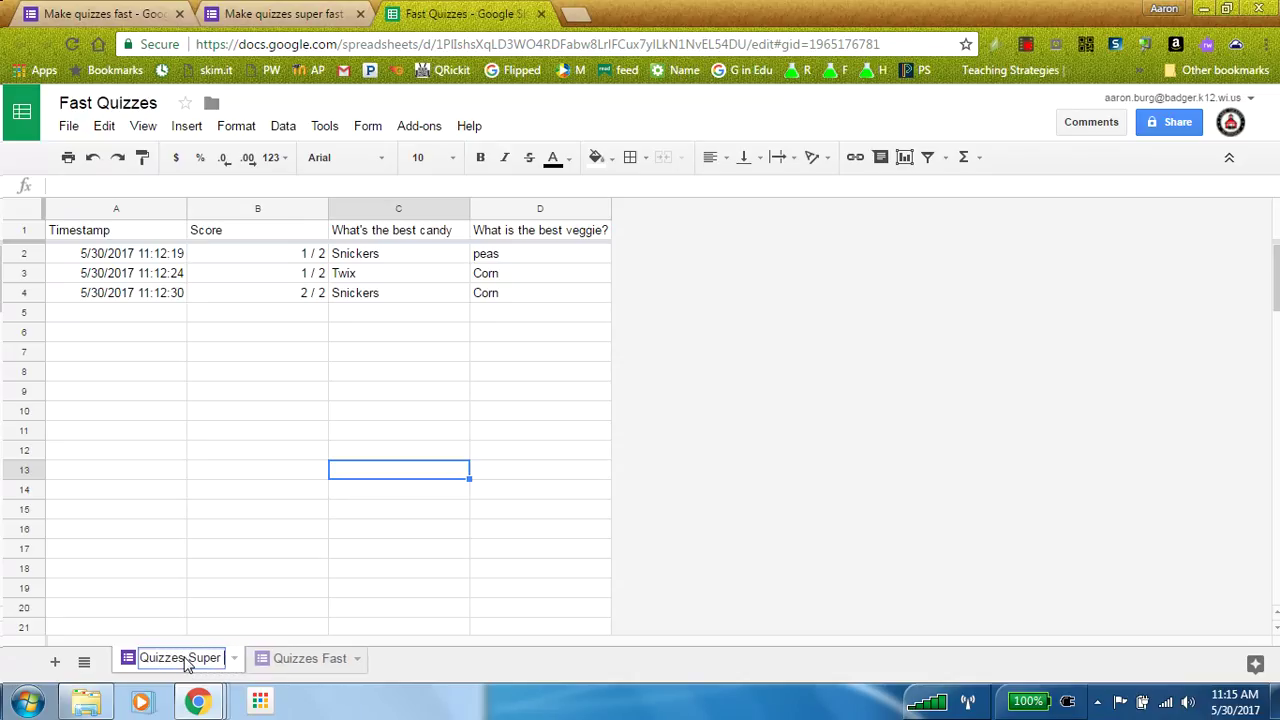
click(213, 574)
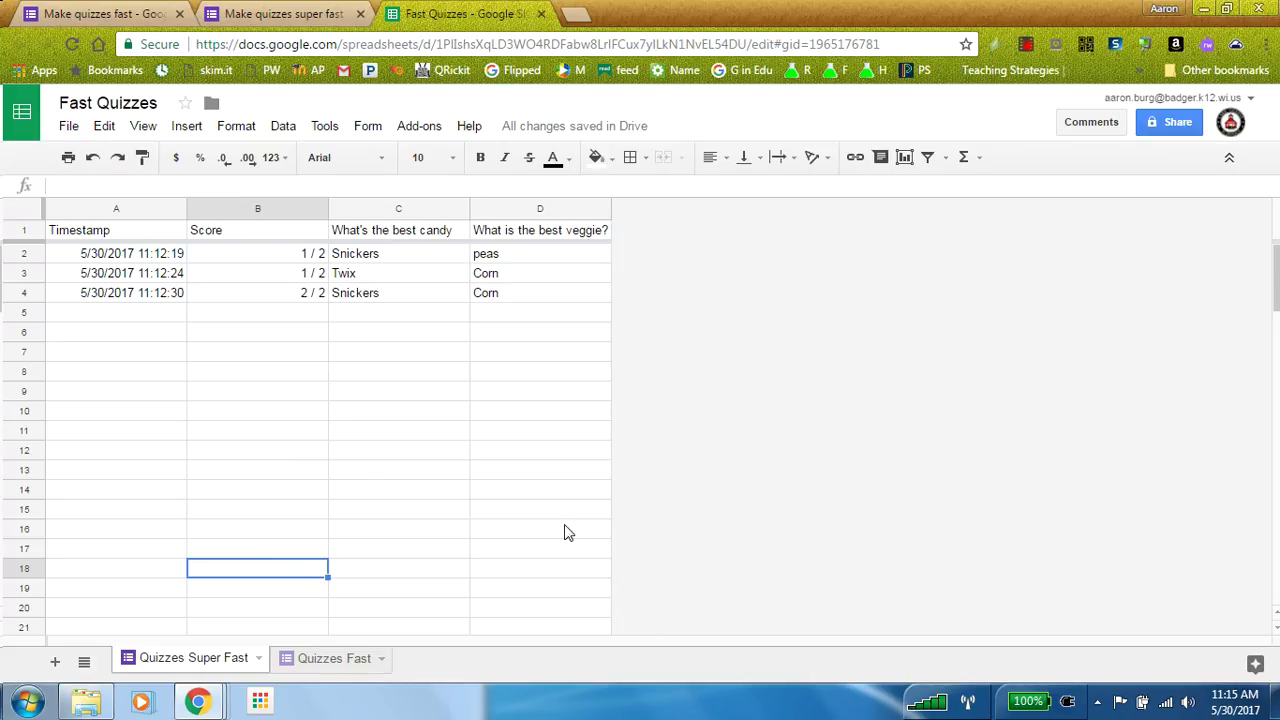
Step: Sort the whole Quizzes Super Fast sheet by Score from A to Z, treating the first row as a header
click(25, 212)
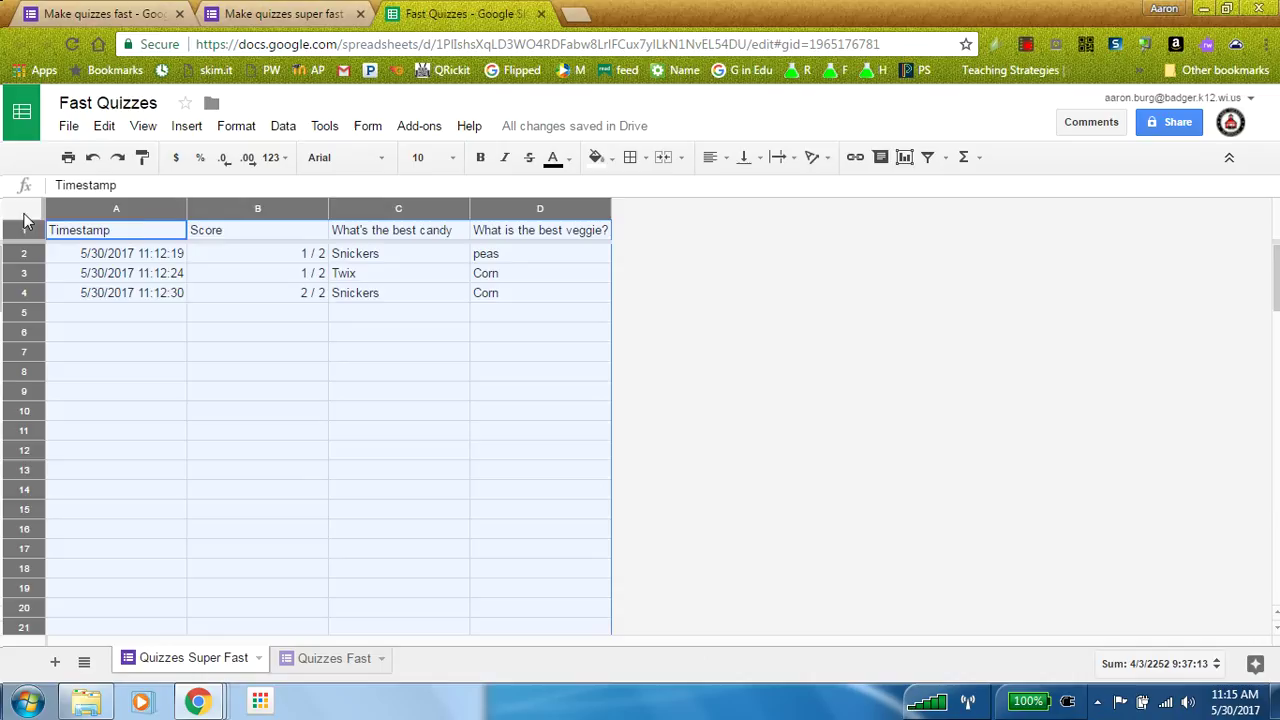
click(174, 210)
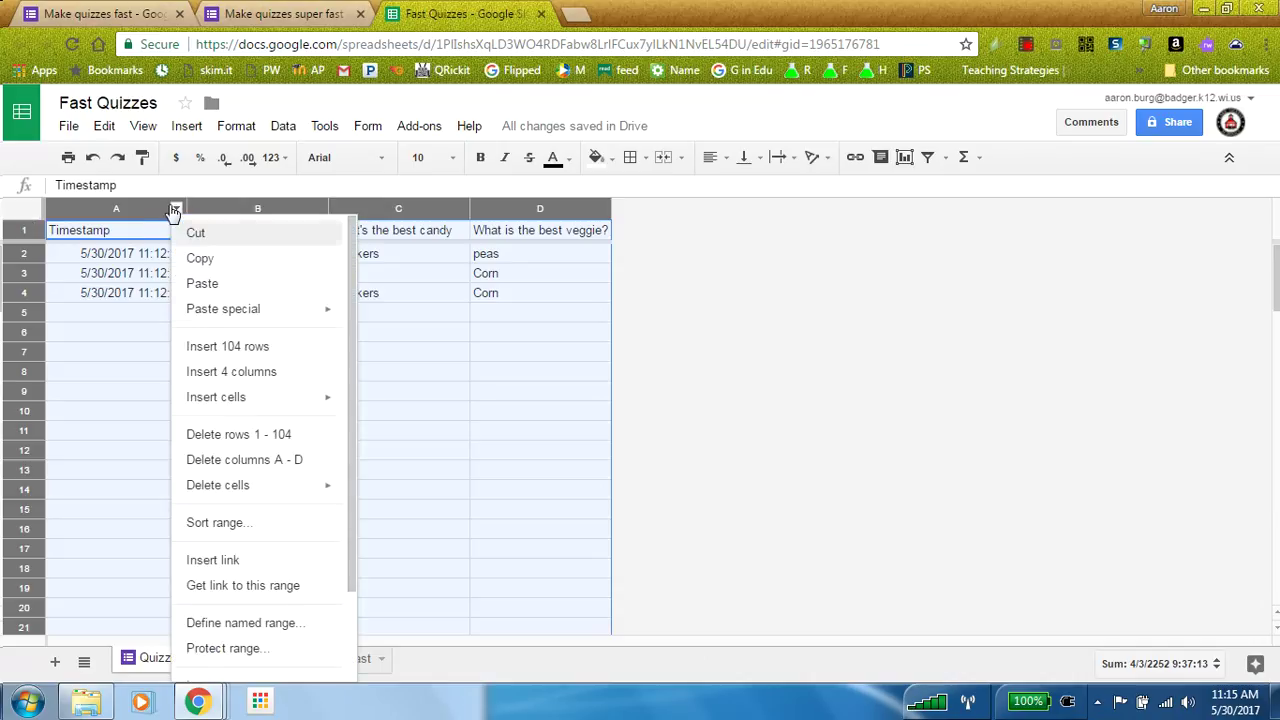
click(226, 522)
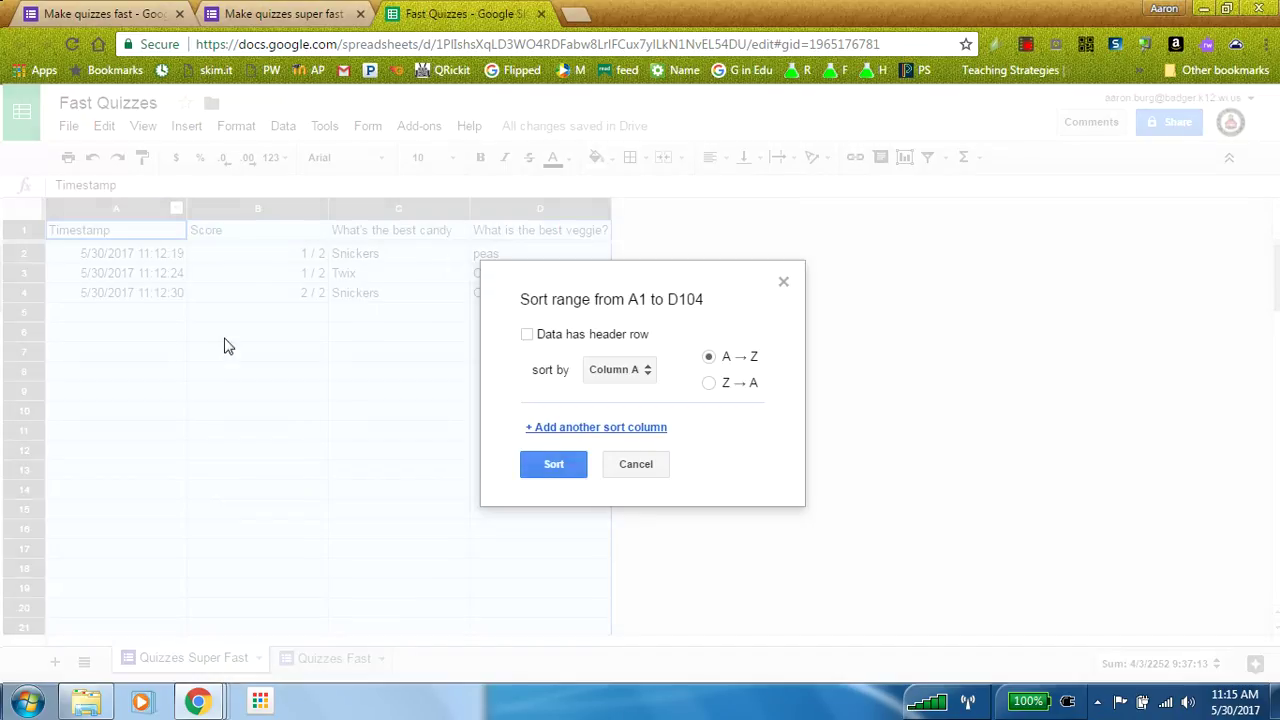
click(527, 336)
click(638, 375)
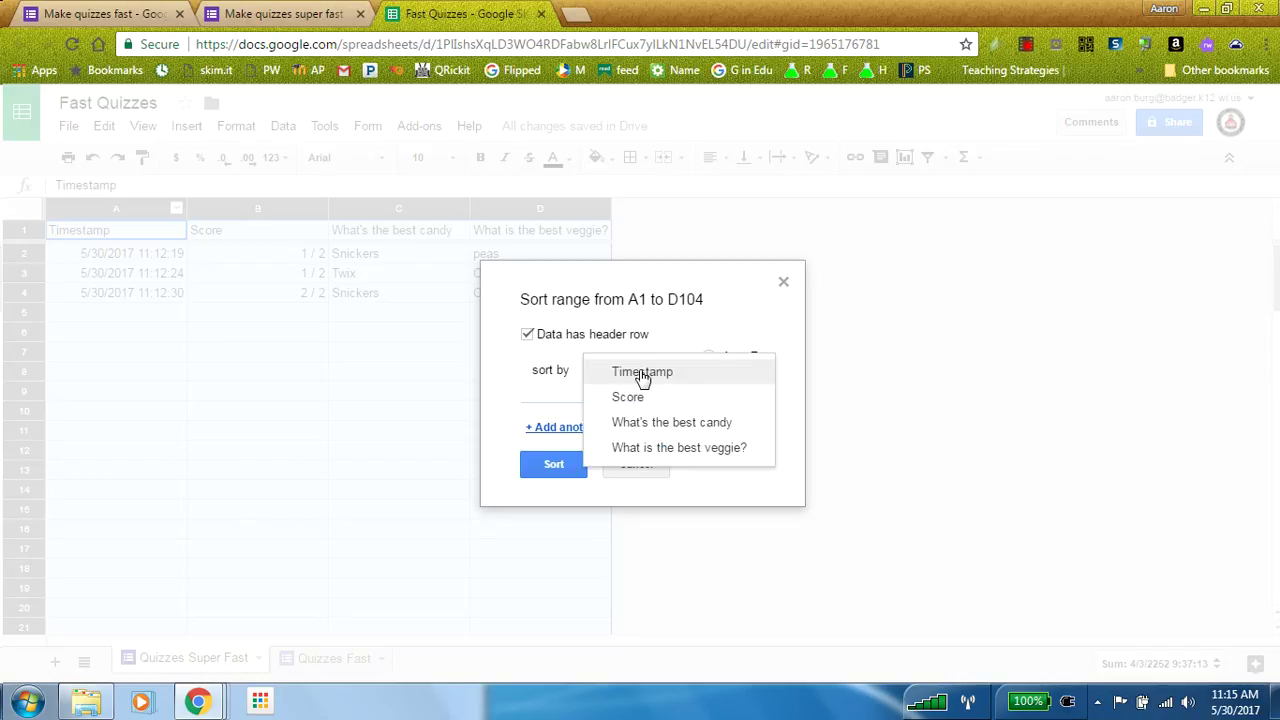
click(640, 397)
click(560, 470)
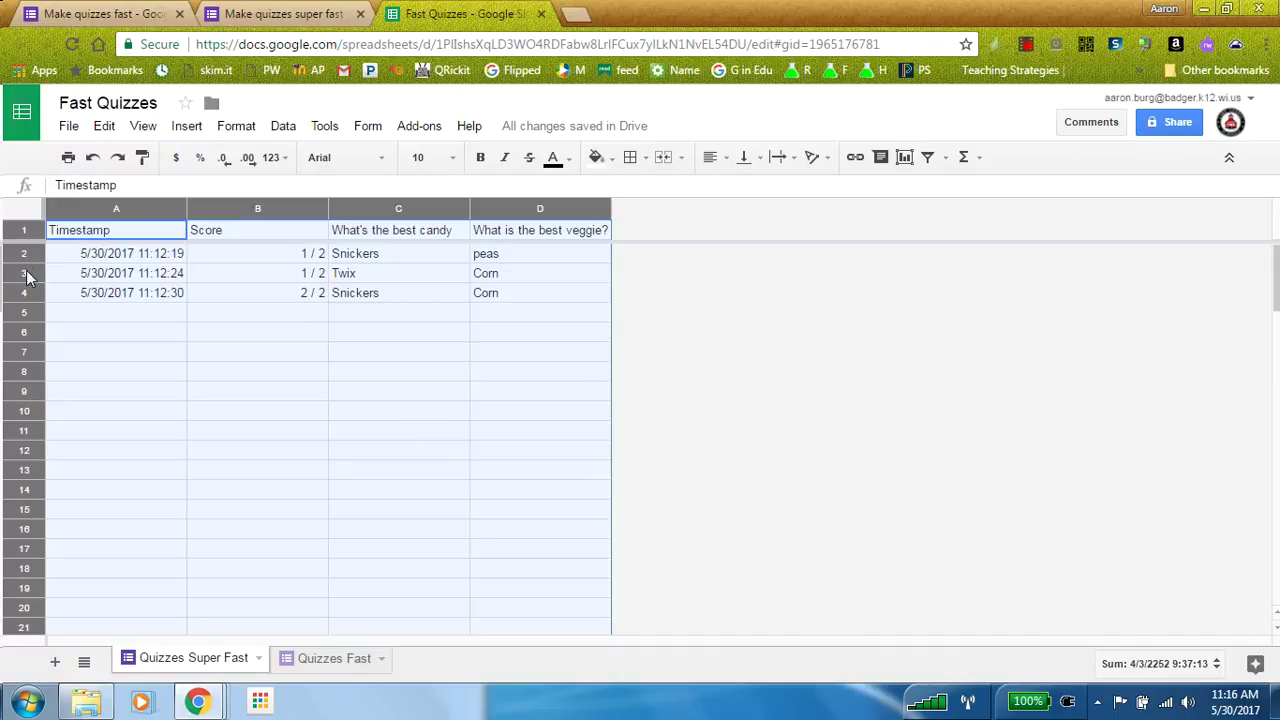
Step: Fill the three response rows, 2 to 4, with yellow
drag(20, 258, 20, 292)
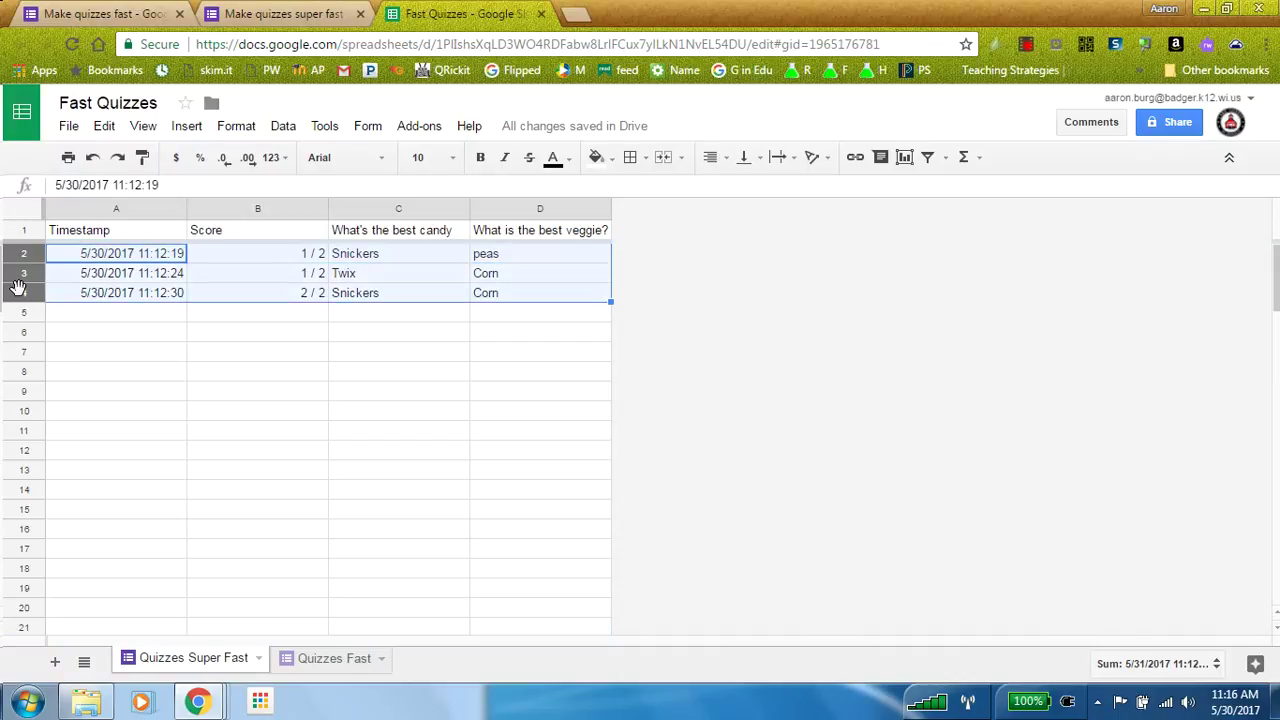
click(596, 157)
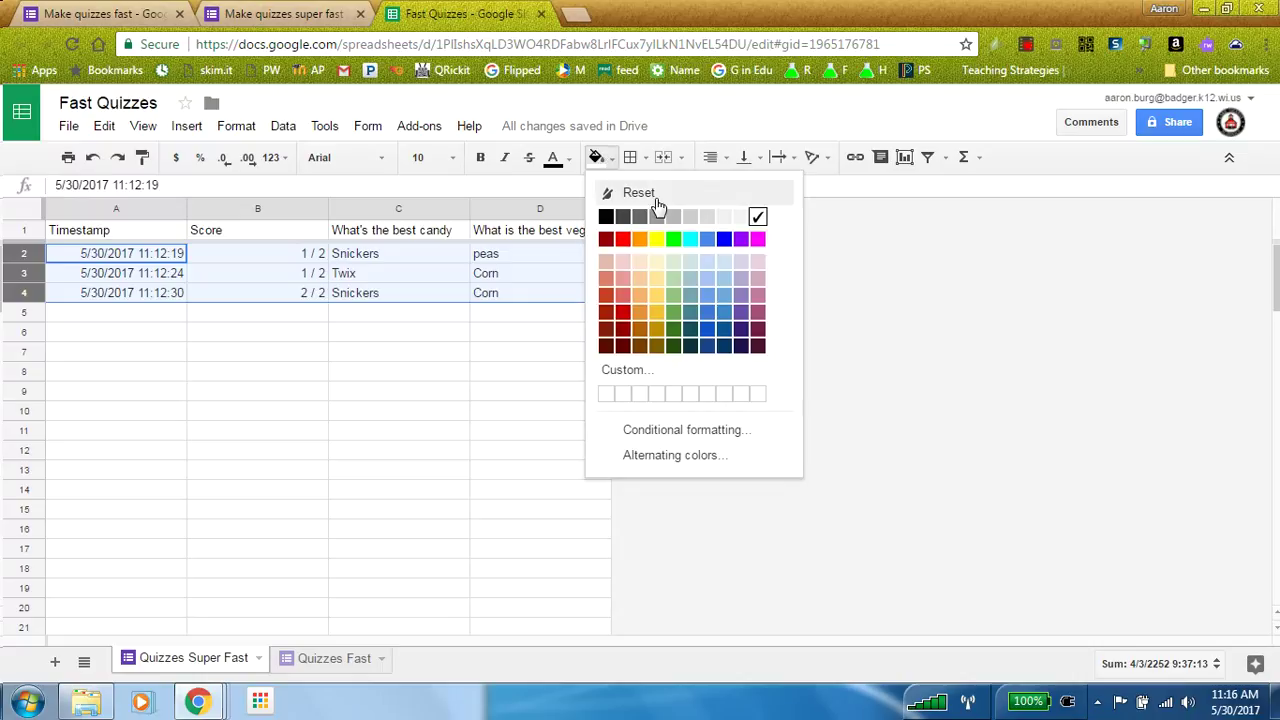
click(656, 240)
click(325, 375)
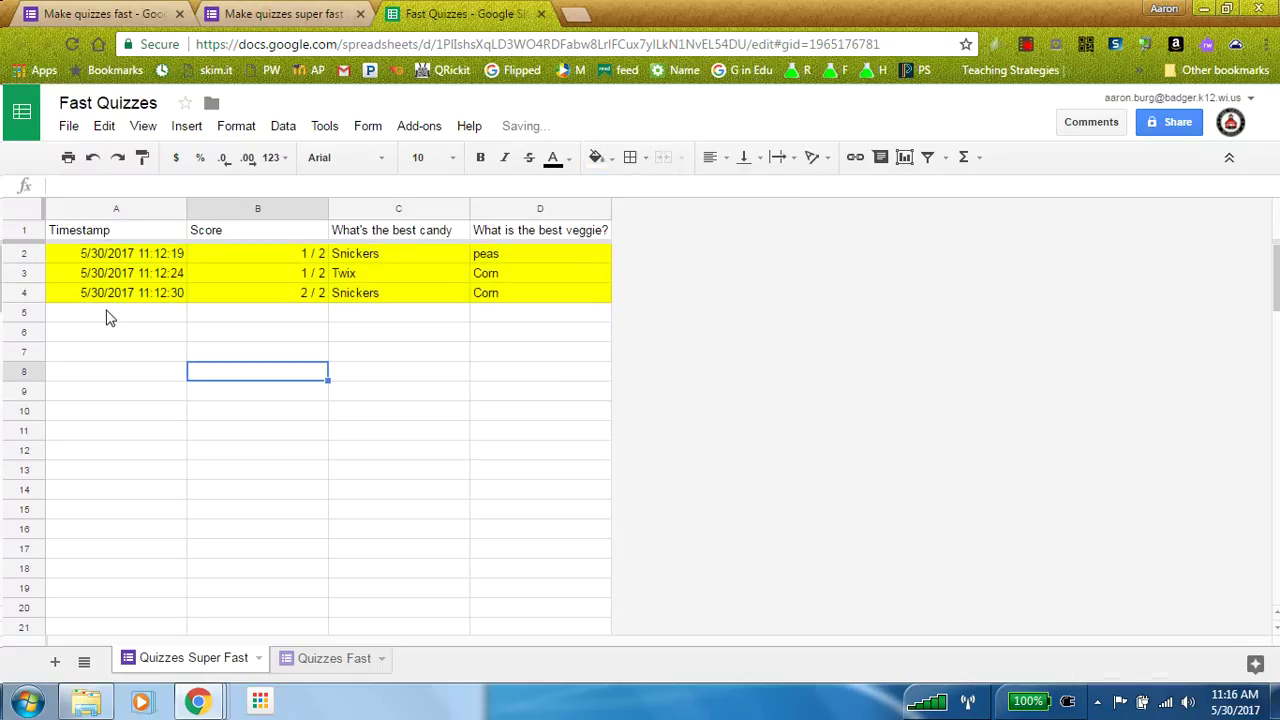